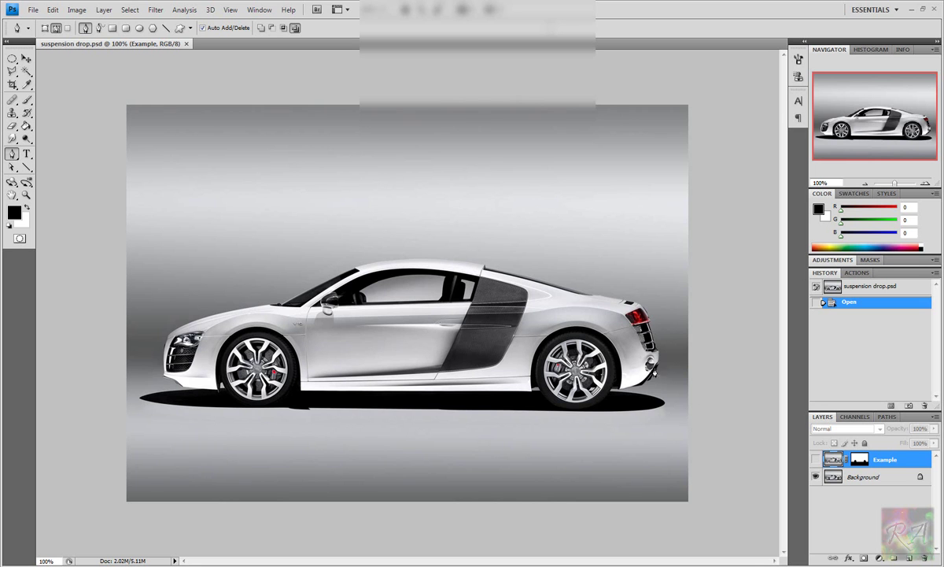
# Step: Preview the Example layer, hide it again, and duplicate Background as Background copy
pyautogui.click(816, 460)
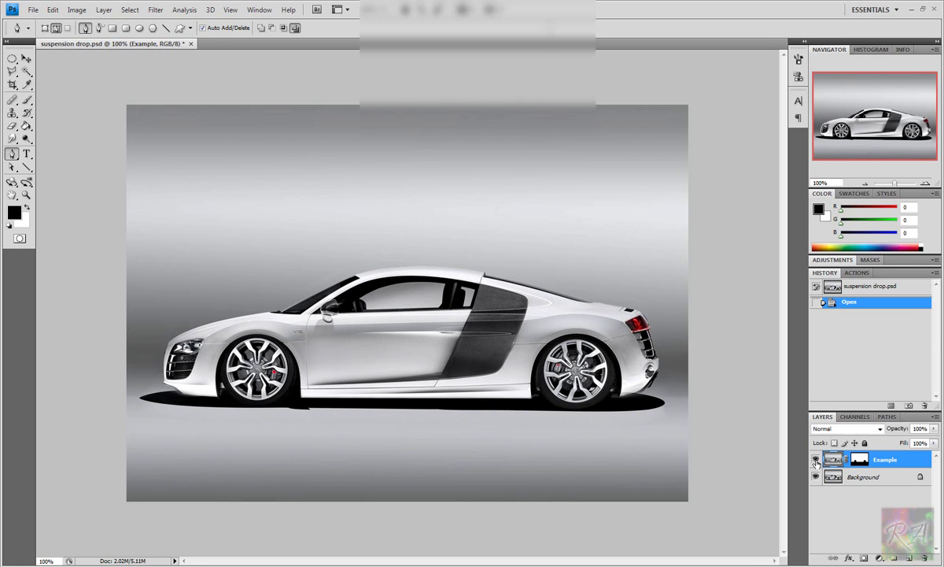
pyautogui.click(816, 461)
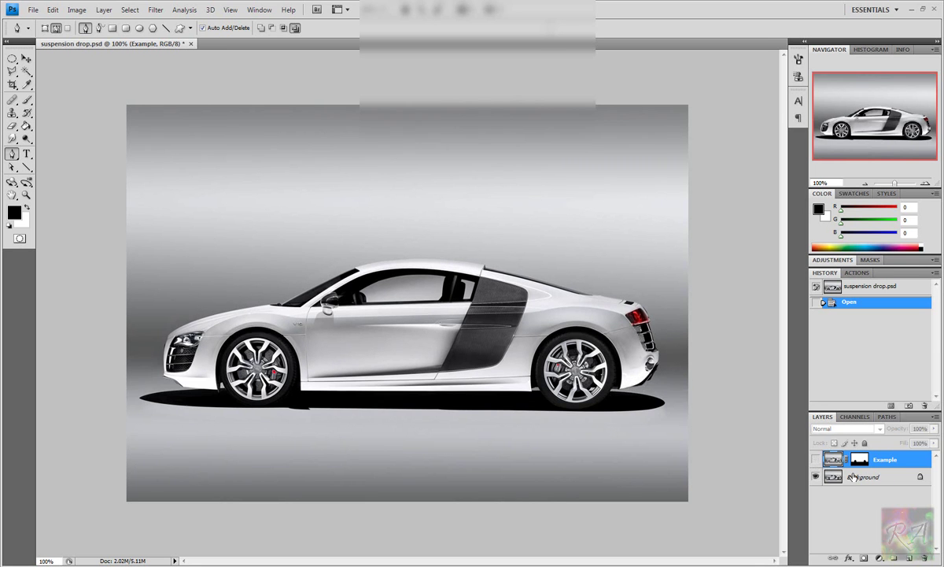
pyautogui.moveTo(865, 477)
pyautogui.mouseDown()
pyautogui.moveTo(910, 529)
pyautogui.moveTo(894, 558)
pyautogui.mouseUp()
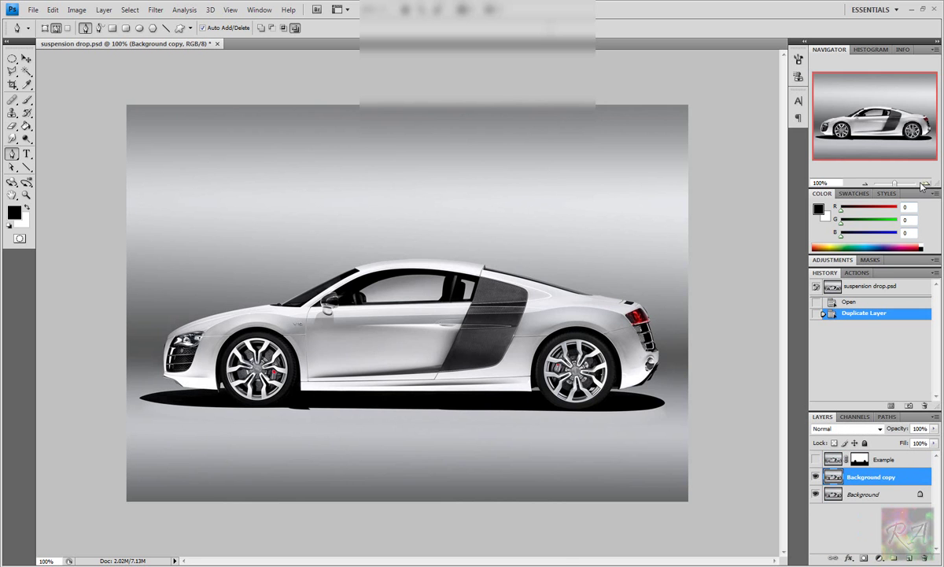
pyautogui.hotkey('ctrl', '+')
pyautogui.hotkey('ctrl', '+')
# Step: Start a Pen work path with anchors along the rear wheel arch base
pyautogui.moveTo(816, 116); pyautogui.dragTo(882, 135)
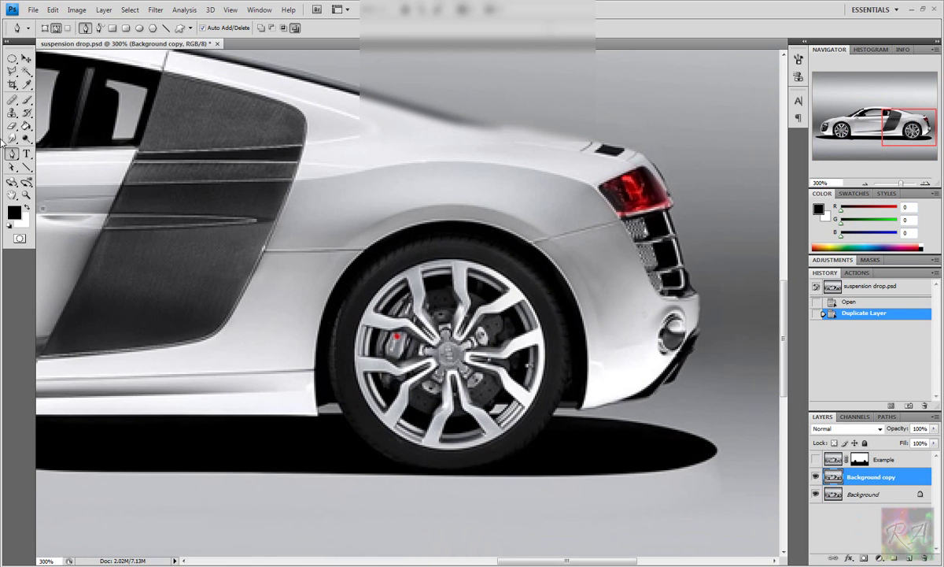
pyautogui.click(565, 410)
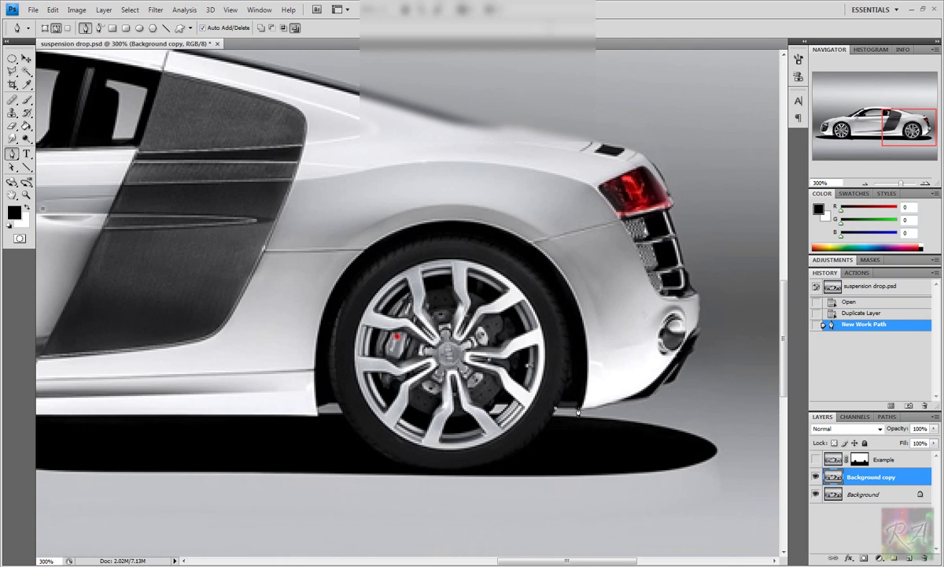
pyautogui.click(578, 411)
pyautogui.click(579, 409)
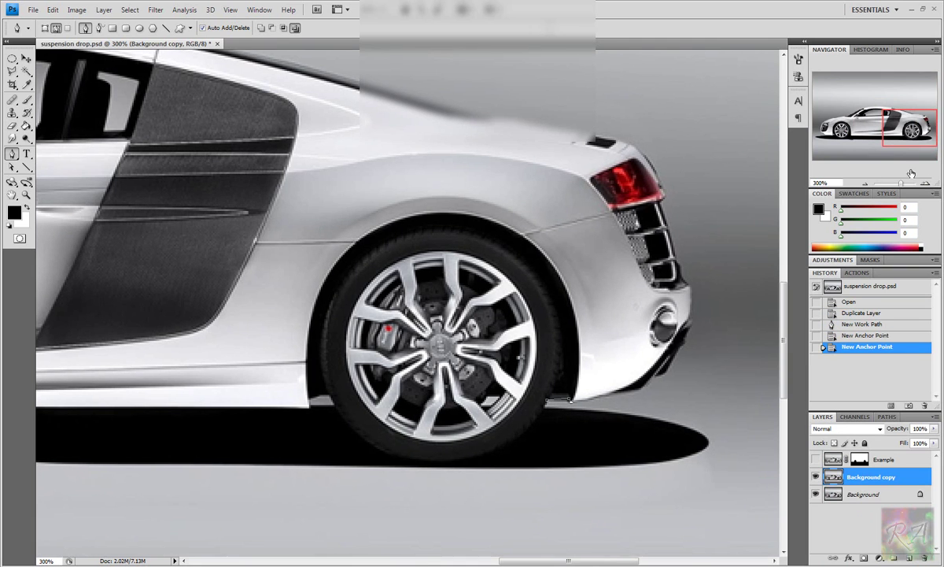
pyautogui.hotkey('ctrl', '-')
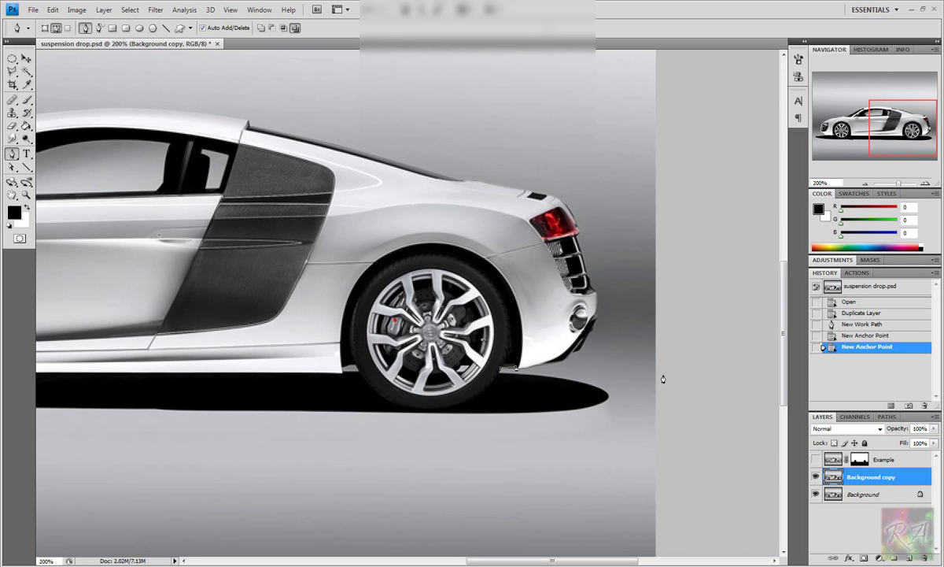
# Step: Extend the path past the rear bumper to the image's top-right and top-left corners
pyautogui.keyDown('shift'); pyautogui.click(663, 377); pyautogui.keyUp('shift')
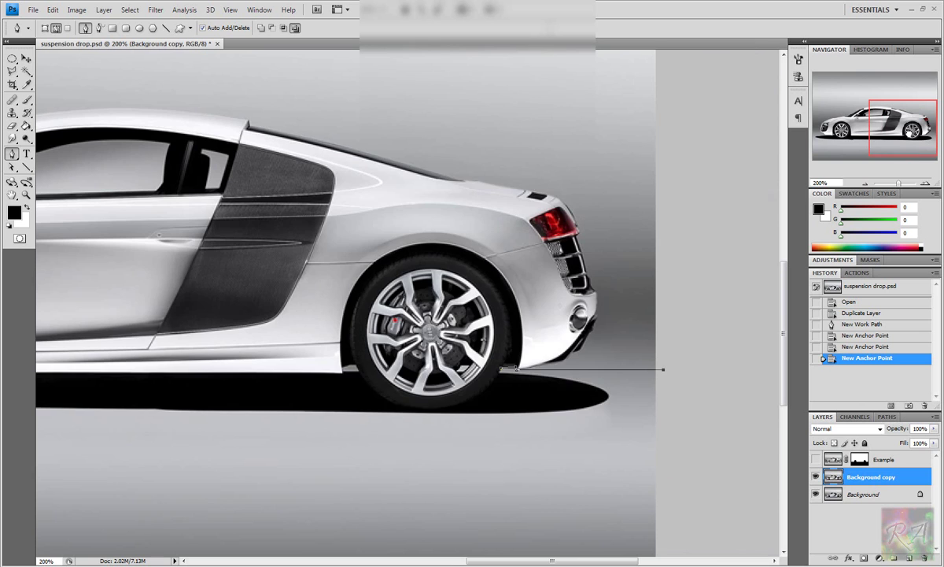
pyautogui.moveTo(858, 125); pyautogui.dragTo(846, 97)
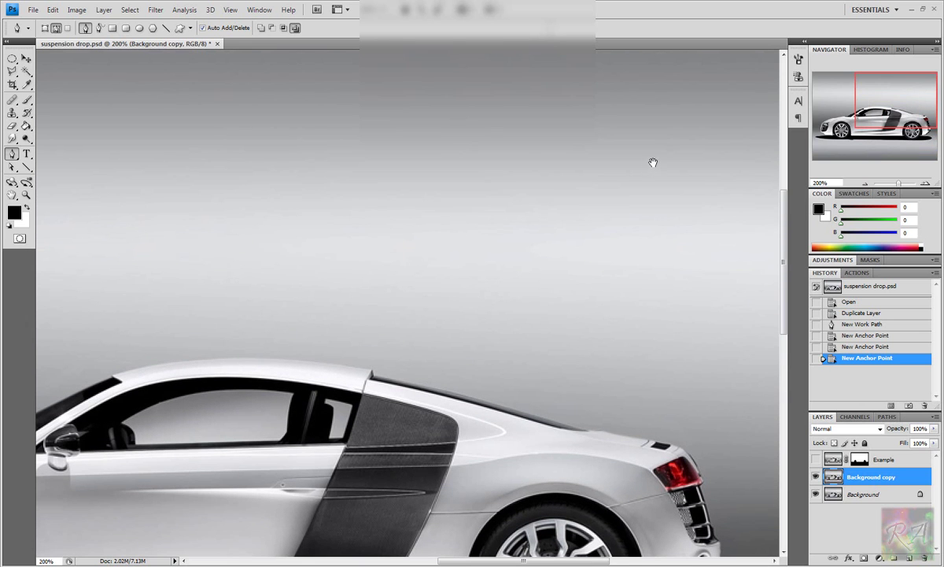
pyautogui.moveTo(653, 162); pyautogui.dragTo(551, 225)
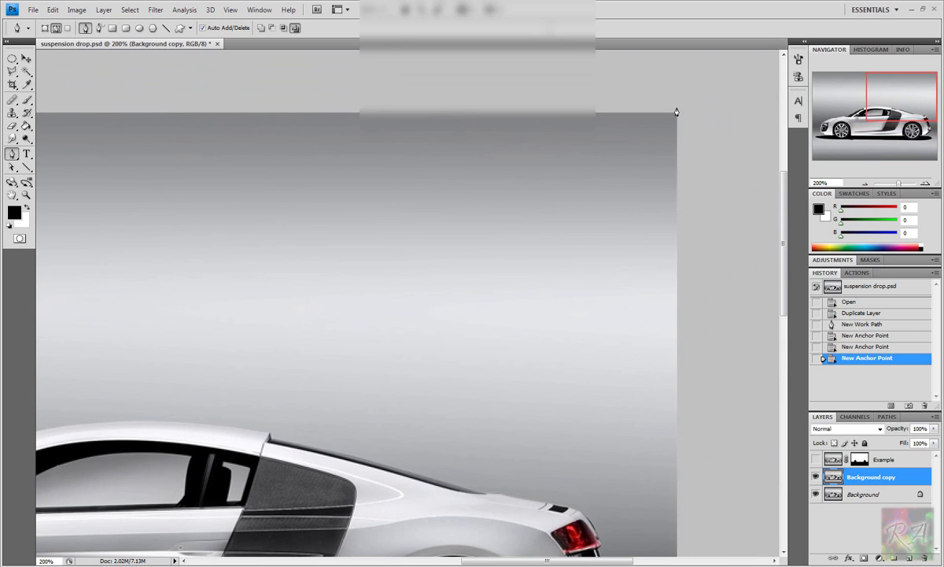
pyautogui.click(692, 105)
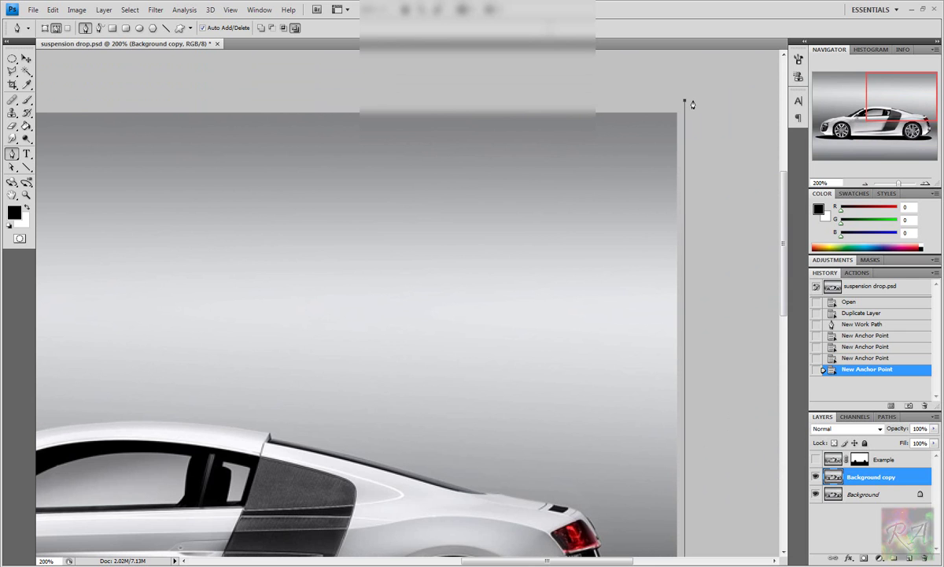
pyautogui.click(865, 185)
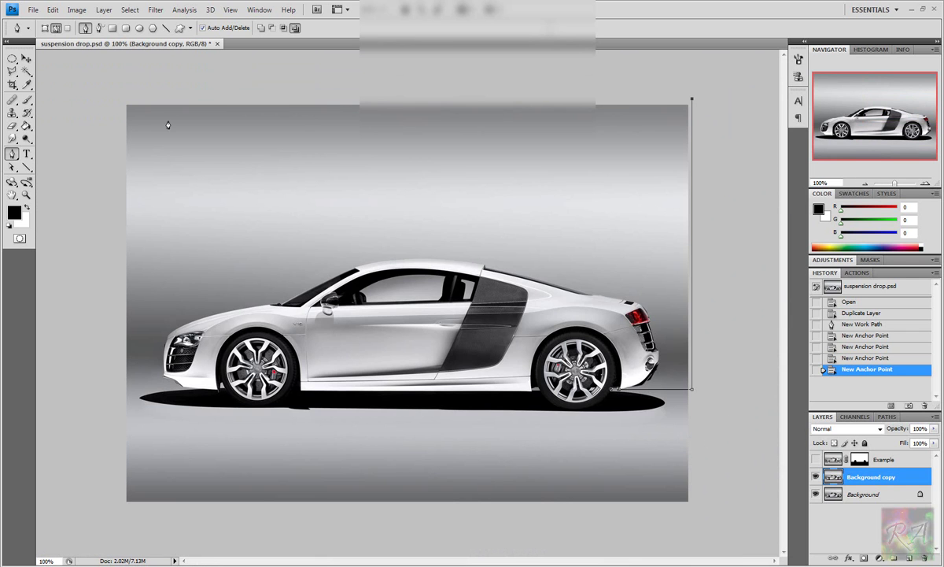
pyautogui.click(126, 105)
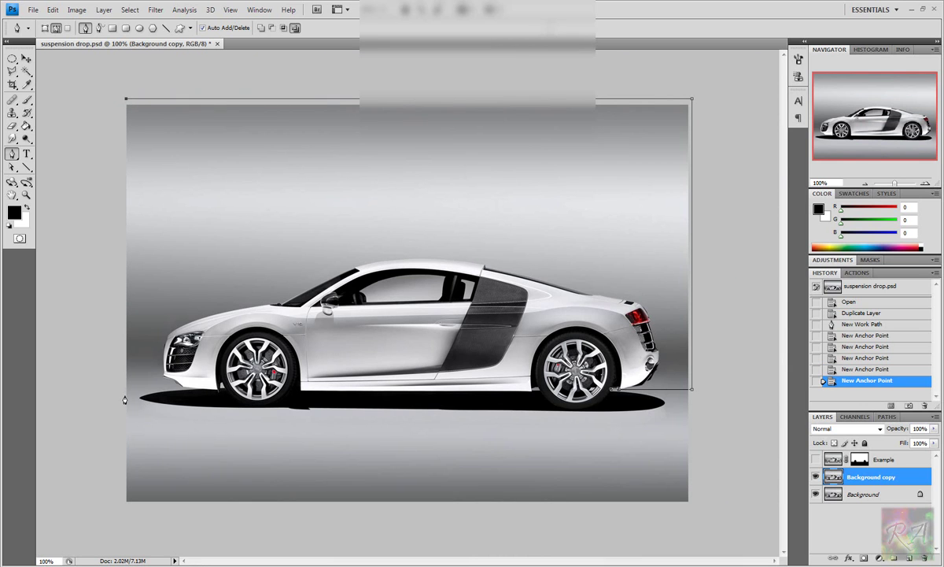
pyautogui.click(925, 185)
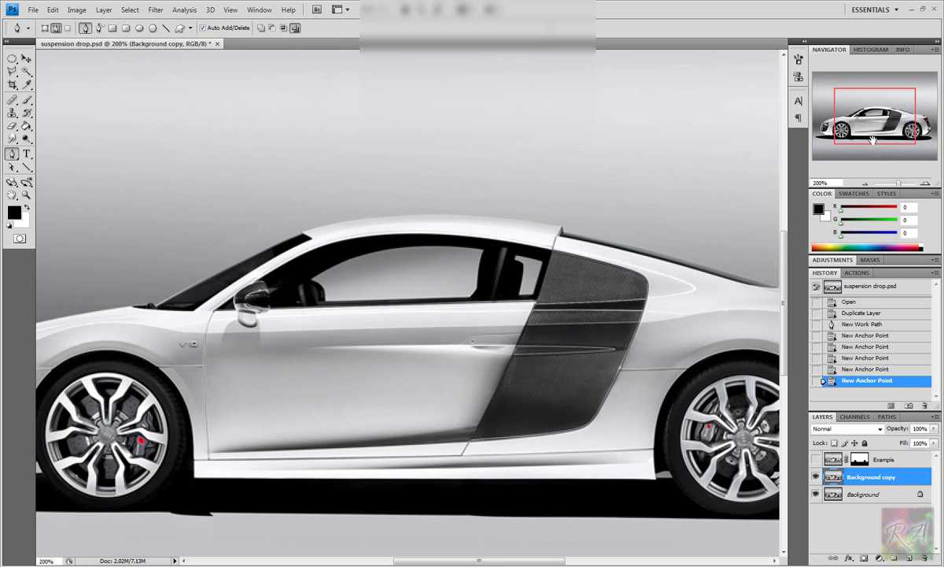
# Step: Run the path down the left edge and under the front bumper to the front wheel arch base
pyautogui.moveTo(874, 118); pyautogui.dragTo(796, 156)
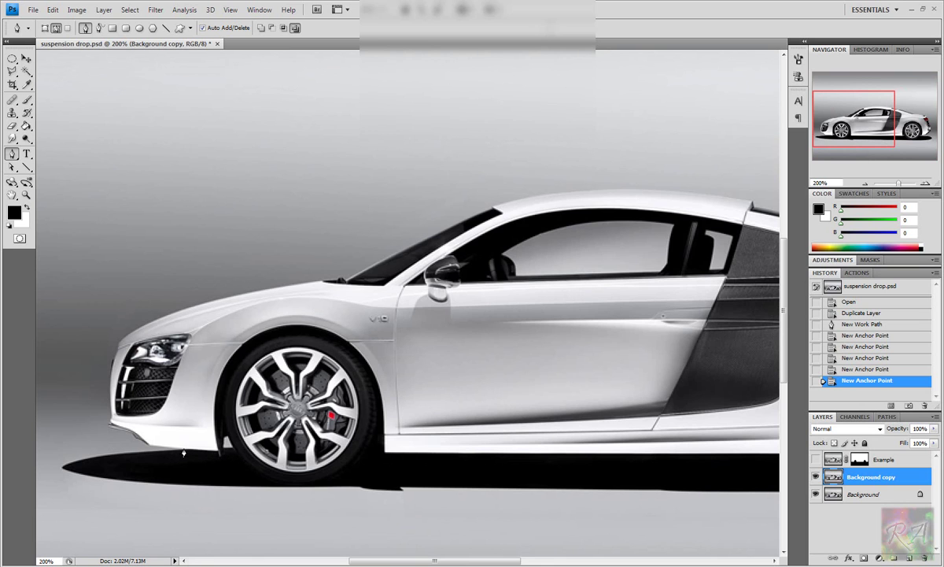
pyautogui.click(35, 448)
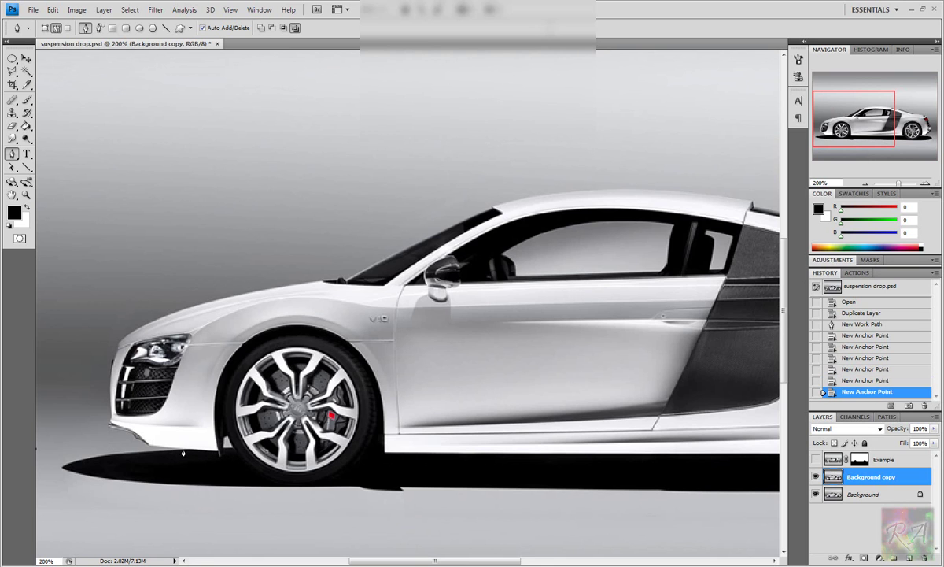
pyautogui.click(183, 453)
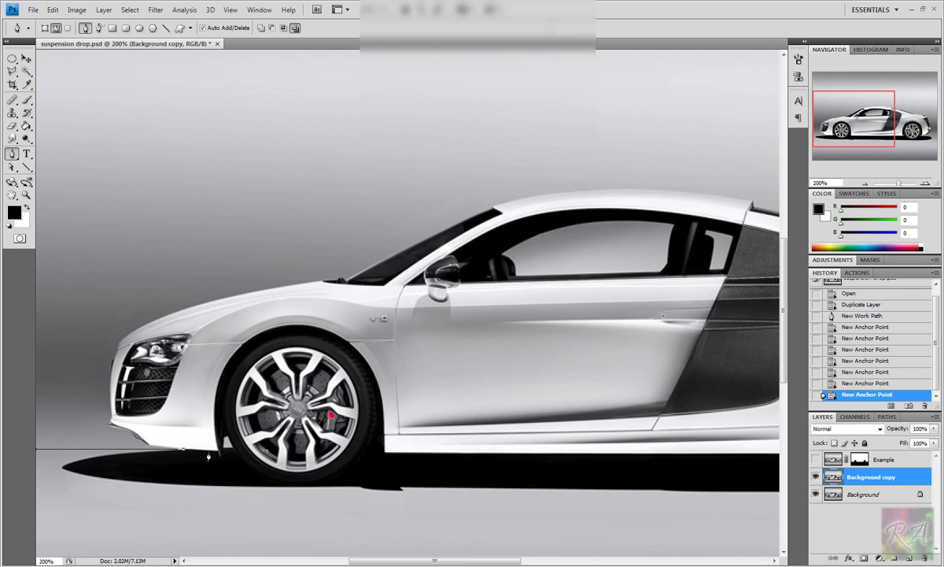
pyautogui.click(219, 456)
pyautogui.click(223, 458)
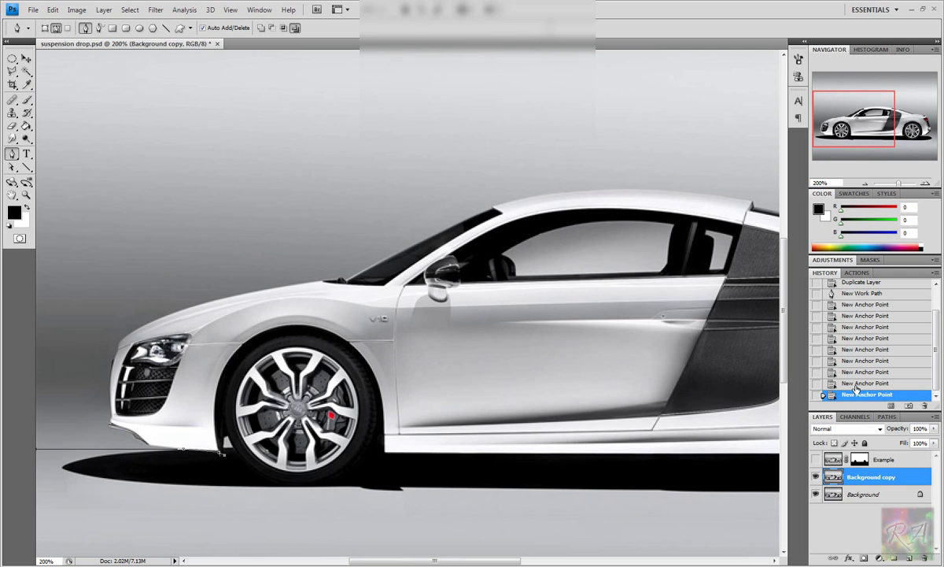
pyautogui.hotkey('ctrl', 'z')
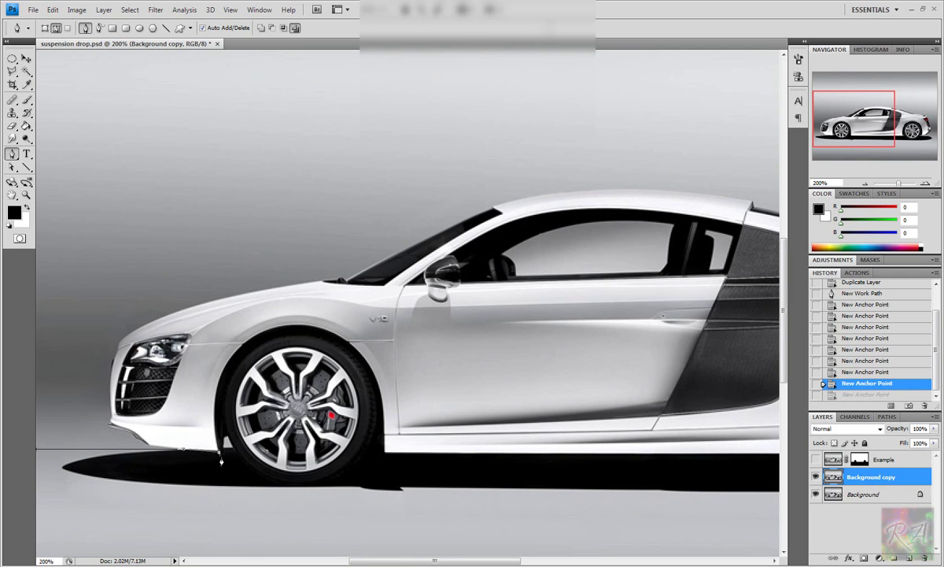
pyautogui.click(220, 455)
pyautogui.click(222, 452)
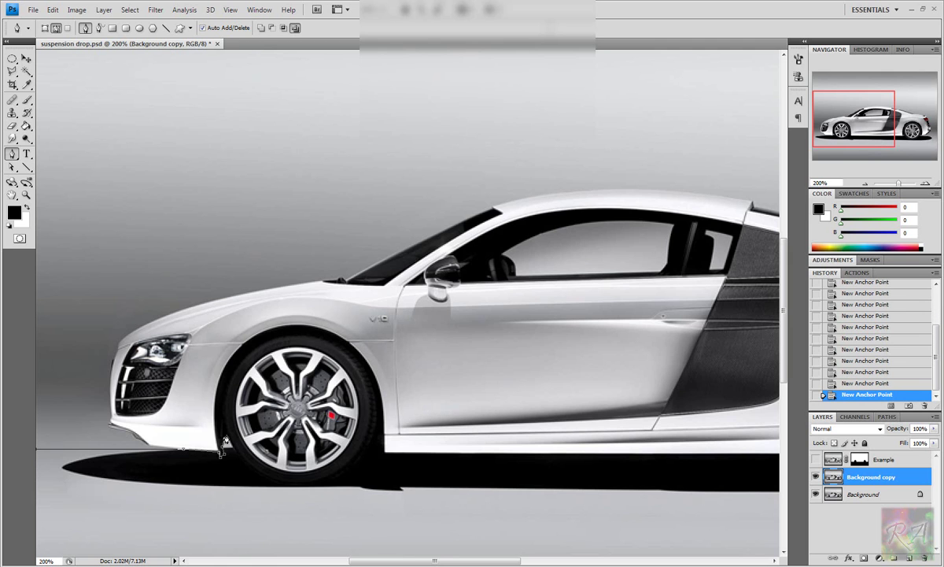
# Step: Curve the path over the front wheel arch and down to its rear base
pyautogui.moveTo(249, 359)
pyautogui.mouseDown()
pyautogui.moveTo(288, 319)
pyautogui.moveTo(300, 324)
pyautogui.mouseUp()
pyautogui.moveTo(364, 372); pyautogui.dragTo(380, 406)
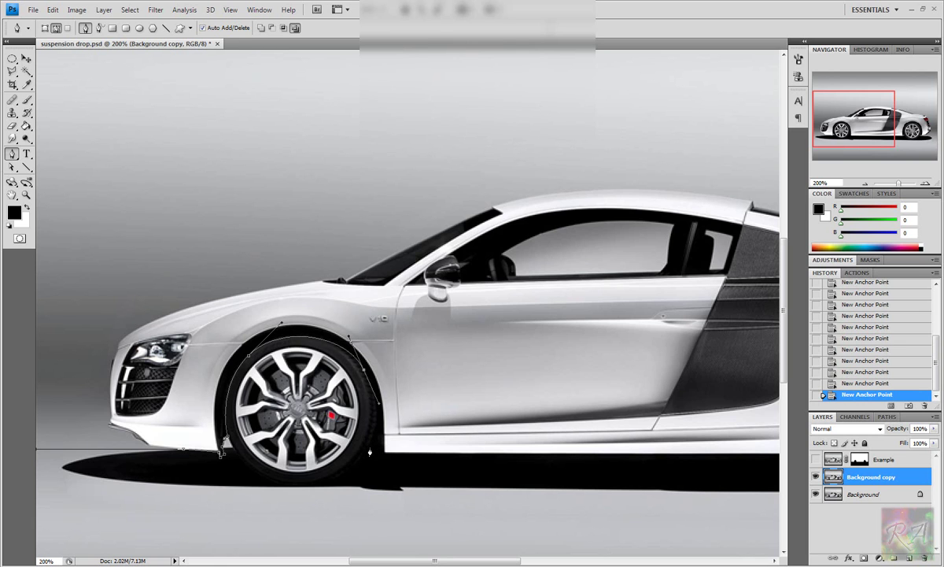
pyautogui.click(370, 452)
pyautogui.moveTo(367, 453); pyautogui.dragTo(356, 470)
pyautogui.click(370, 453)
pyautogui.click(384, 456)
pyautogui.moveTo(443, 462)
pyautogui.mouseDown()
pyautogui.moveTo(288, 451)
pyautogui.moveTo(252, 427)
pyautogui.mouseUp()
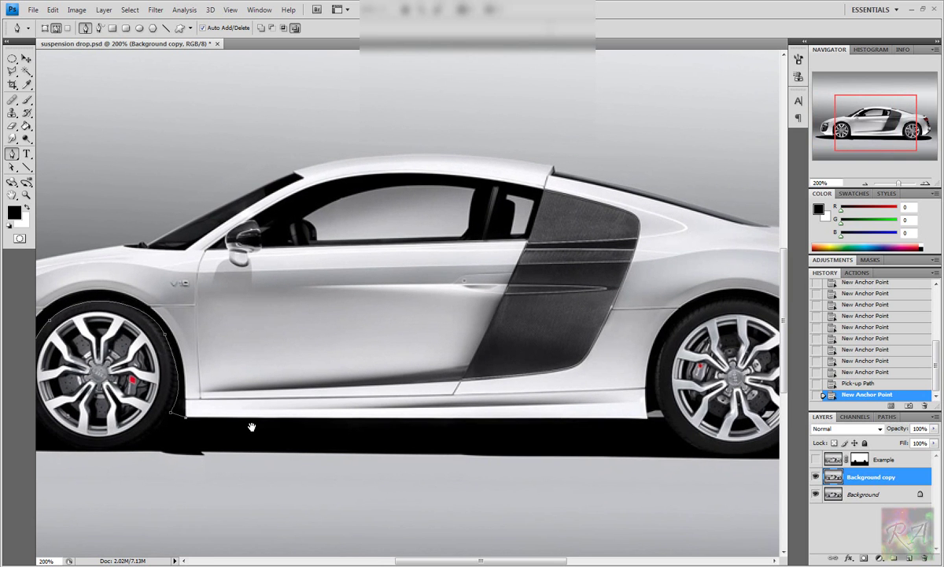
# Step: Extend the path along the sill, curve it over the rear wheel arch, and close it
pyautogui.click(647, 417)
pyautogui.click(656, 412)
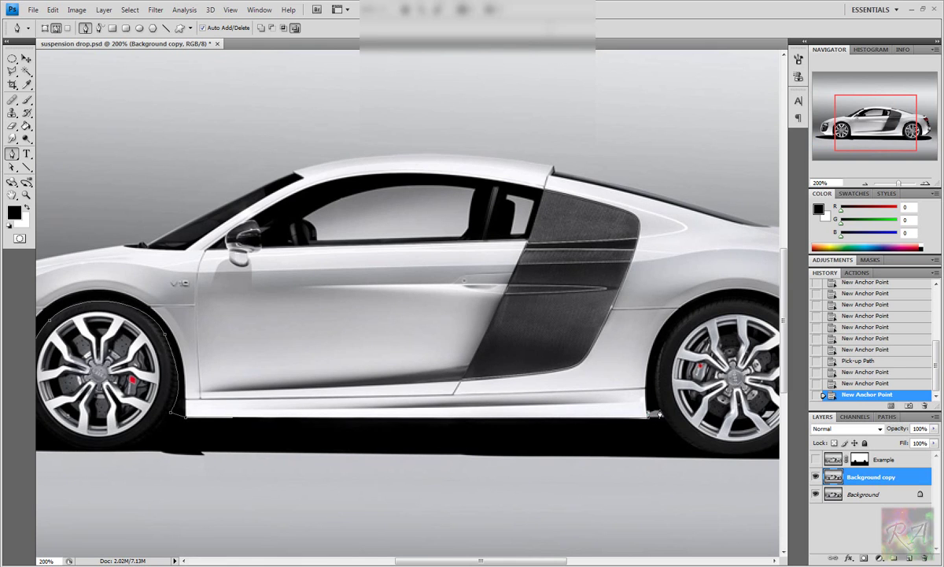
pyautogui.click(653, 413)
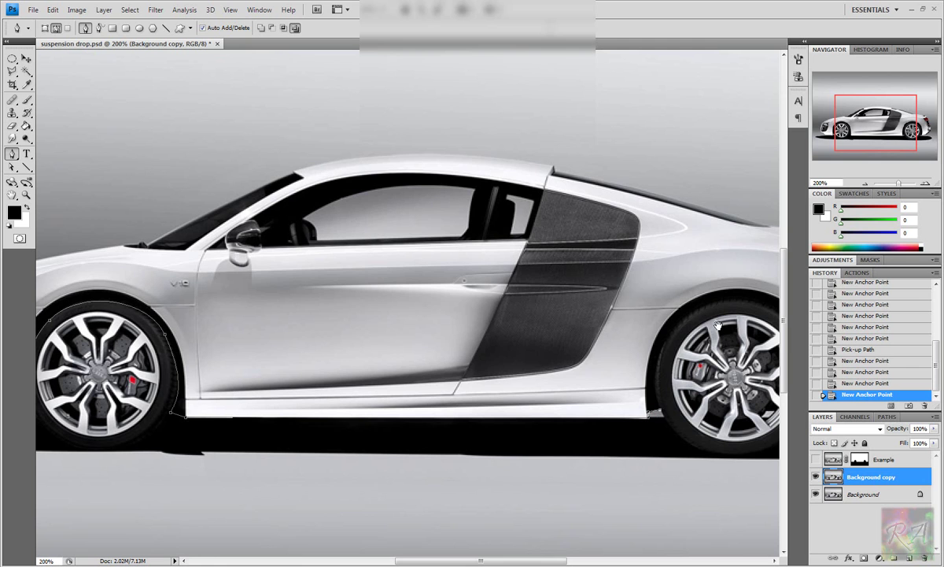
pyautogui.moveTo(652, 339); pyautogui.dragTo(494, 346)
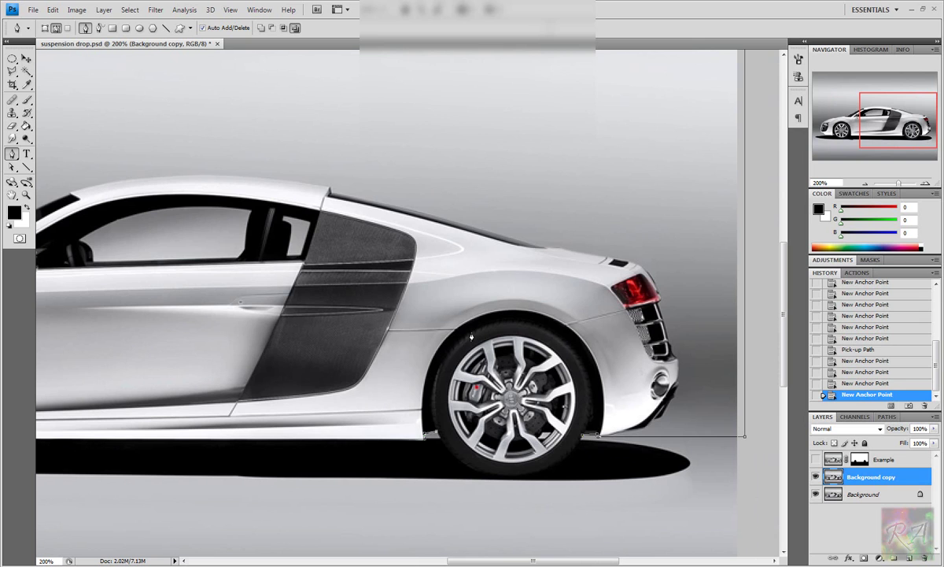
pyautogui.moveTo(470, 337); pyautogui.dragTo(528, 295)
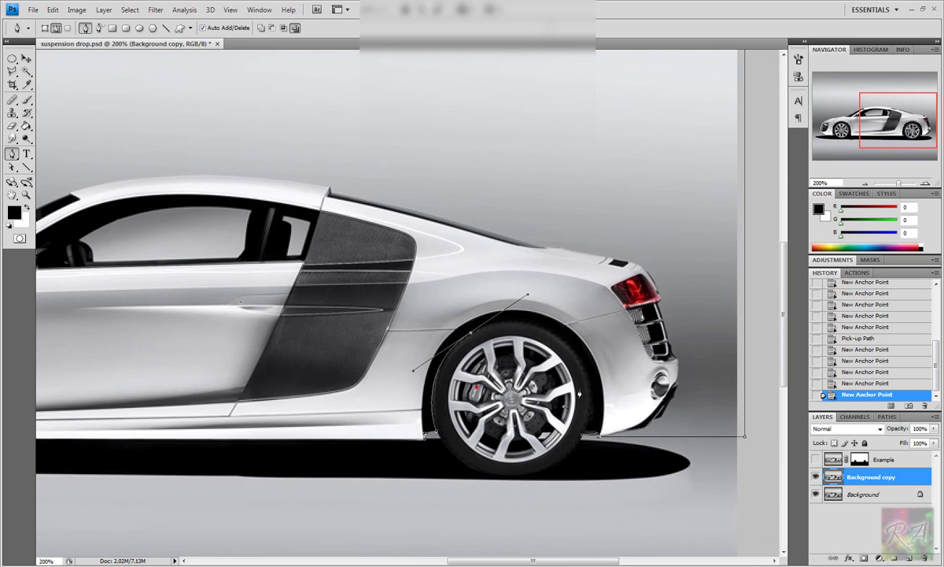
pyautogui.moveTo(584, 440); pyautogui.dragTo(539, 517)
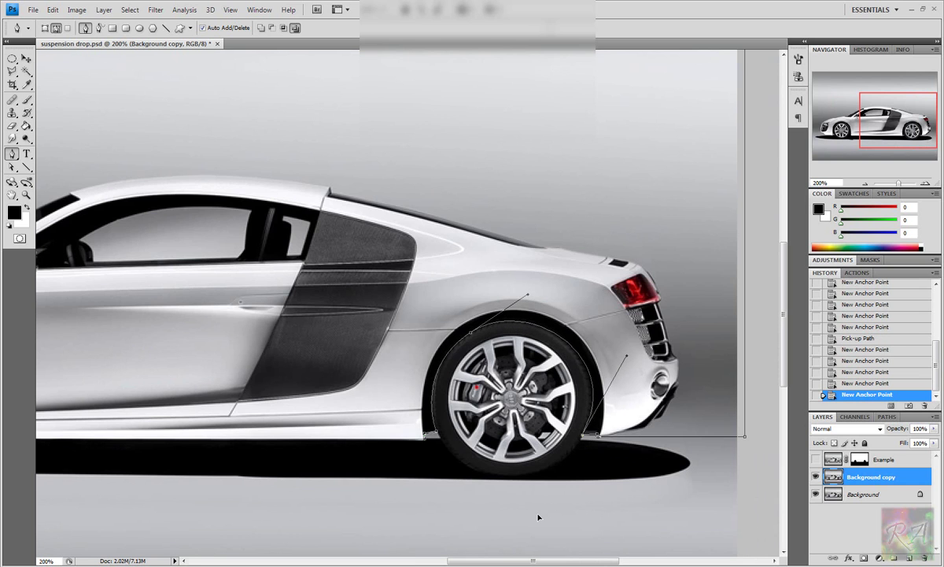
pyautogui.click(528, 468)
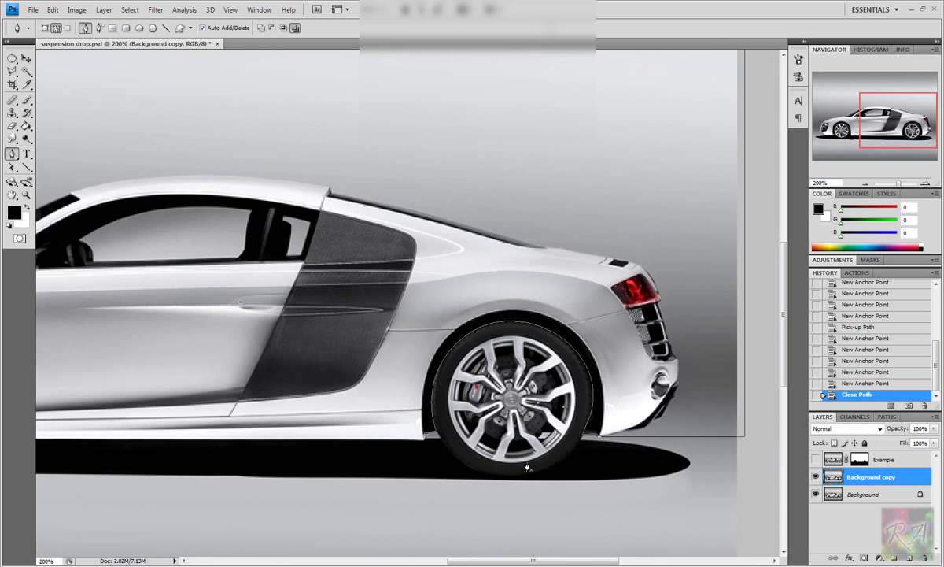
pyautogui.click(865, 183)
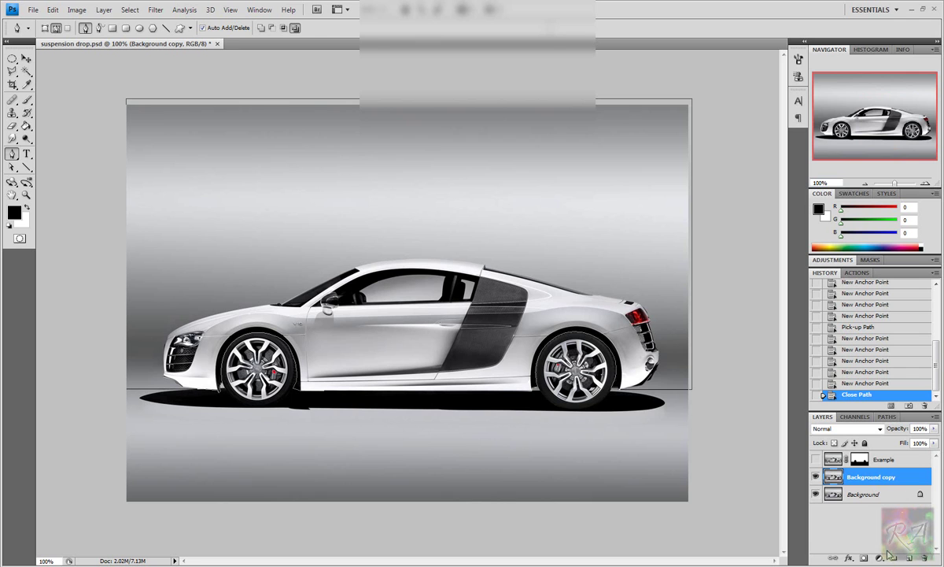
# Step: Add a layer mask to Background copy and fill the path into it with 2-pixel feather
pyautogui.click(864, 558)
pyautogui.click(857, 460)
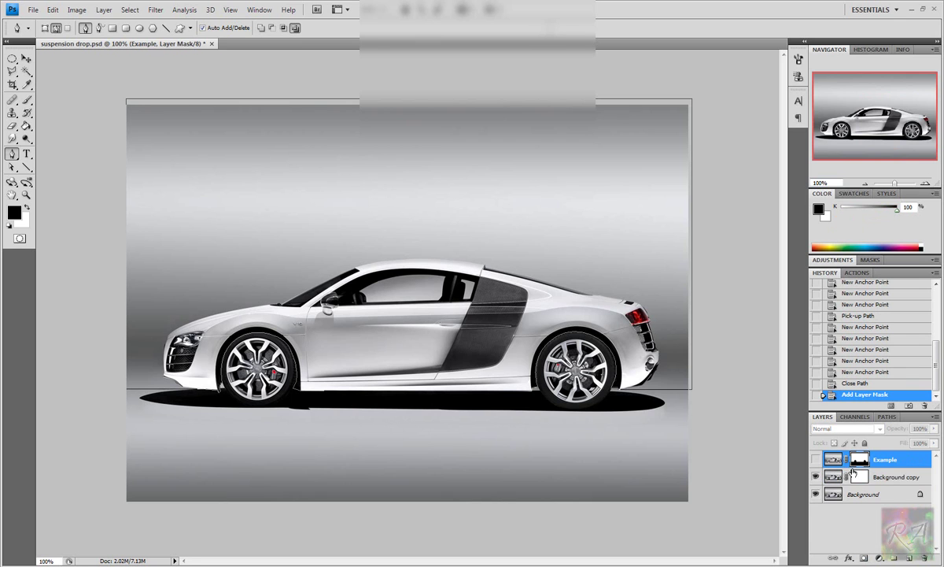
pyautogui.rightClick(405, 323)
pyautogui.click(419, 386)
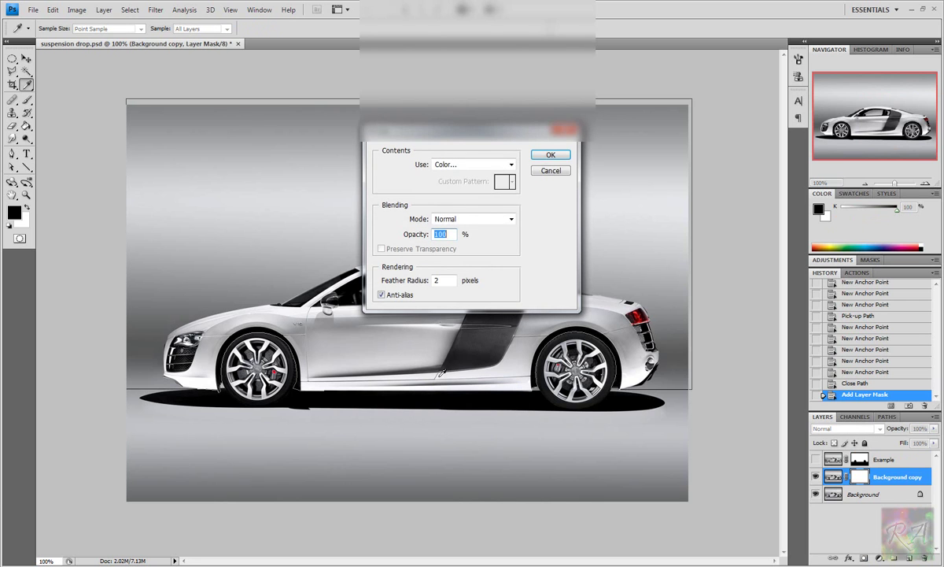
pyautogui.click(536, 156)
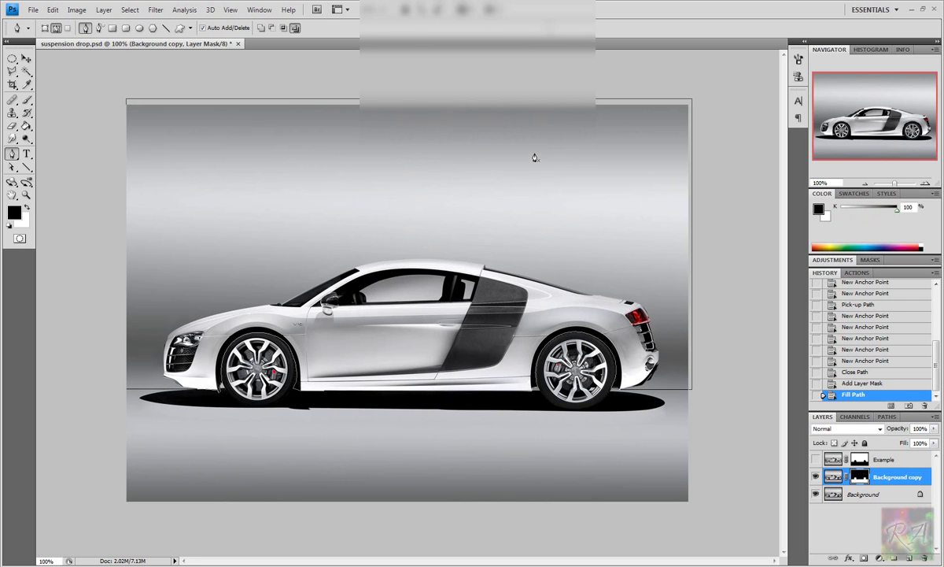
# Step: Turn off View > Extras to hide the path outline
pyautogui.click(229, 9)
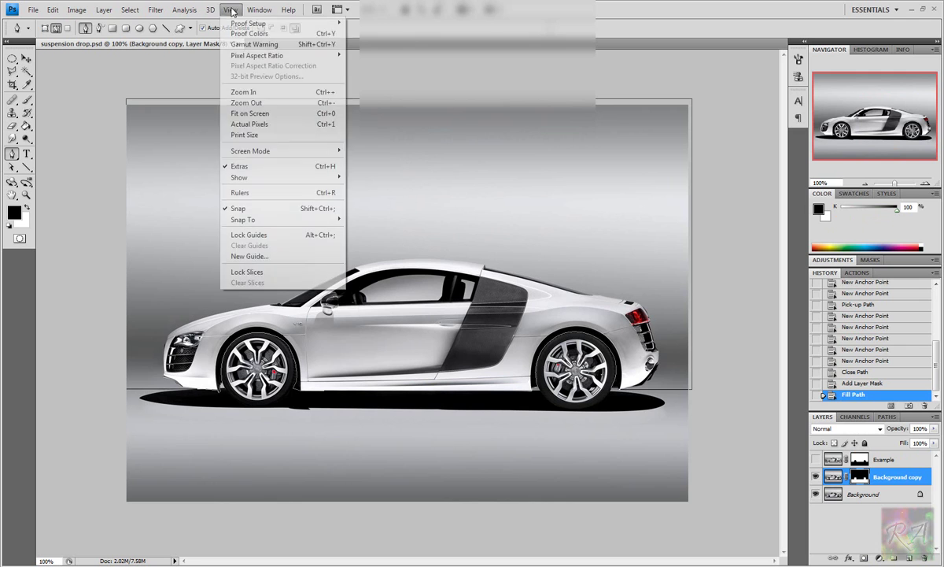
pyautogui.click(261, 166)
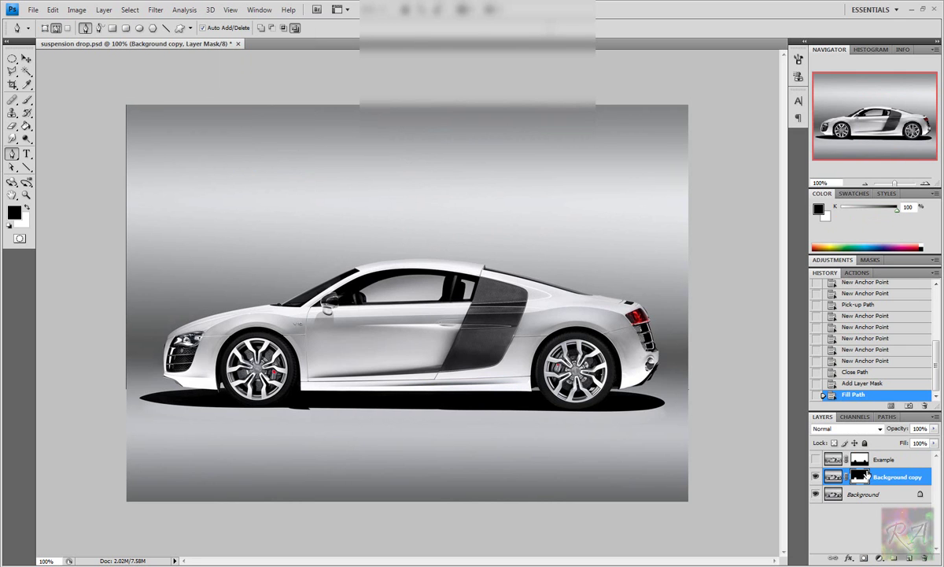
pyautogui.click(76, 10)
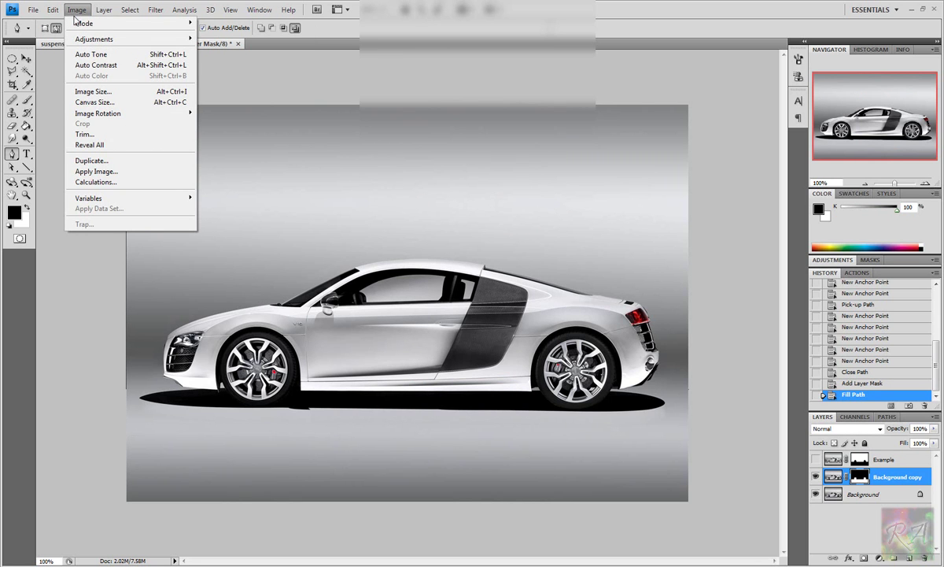
# Step: Invert the layer mask and check it by toggling the Background layer's visibility
pyautogui.moveTo(94, 38)
pyautogui.click(250, 156)
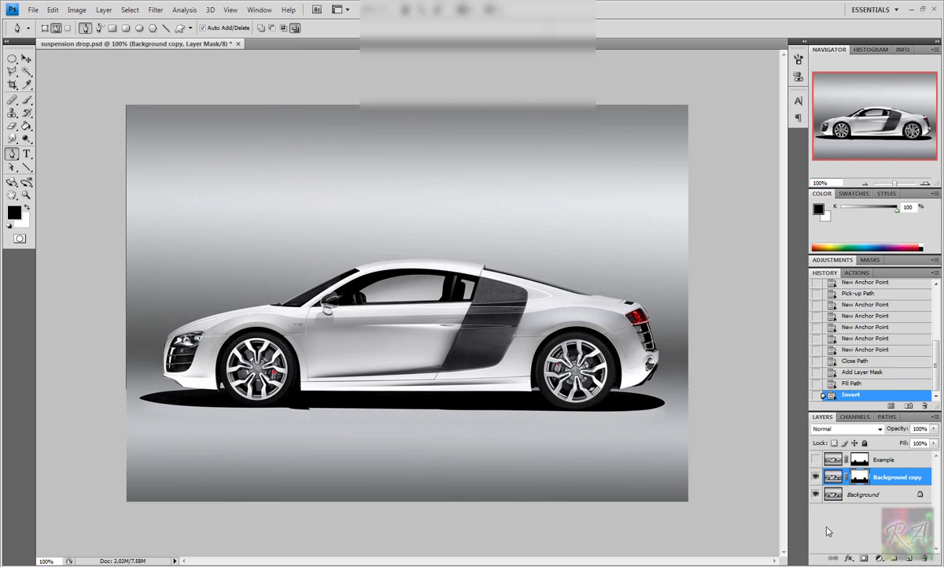
pyautogui.click(816, 494)
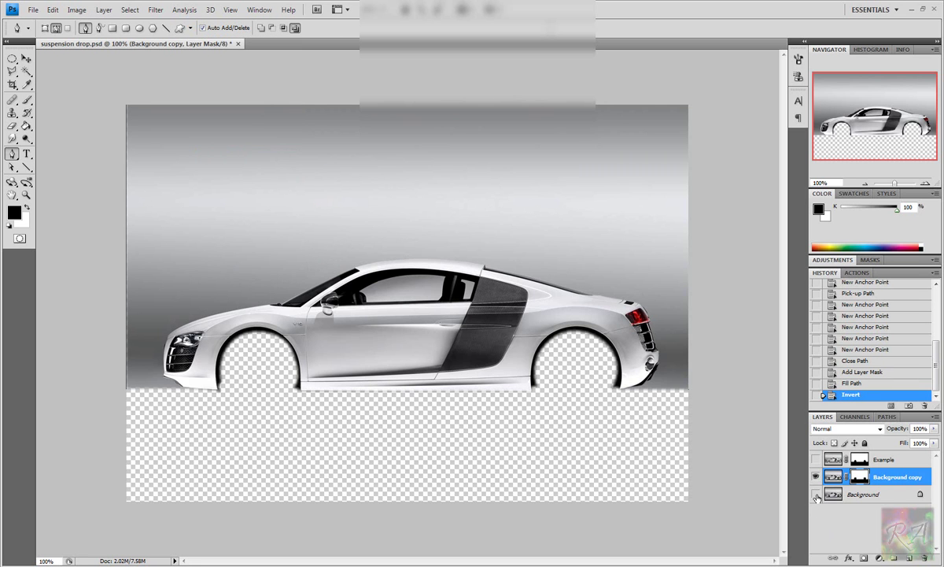
pyautogui.click(816, 494)
pyautogui.click(832, 476)
# Step: Nudge the Background copy layer down with Shift+Down, then target its mask for painting
pyautogui.click(26, 58)
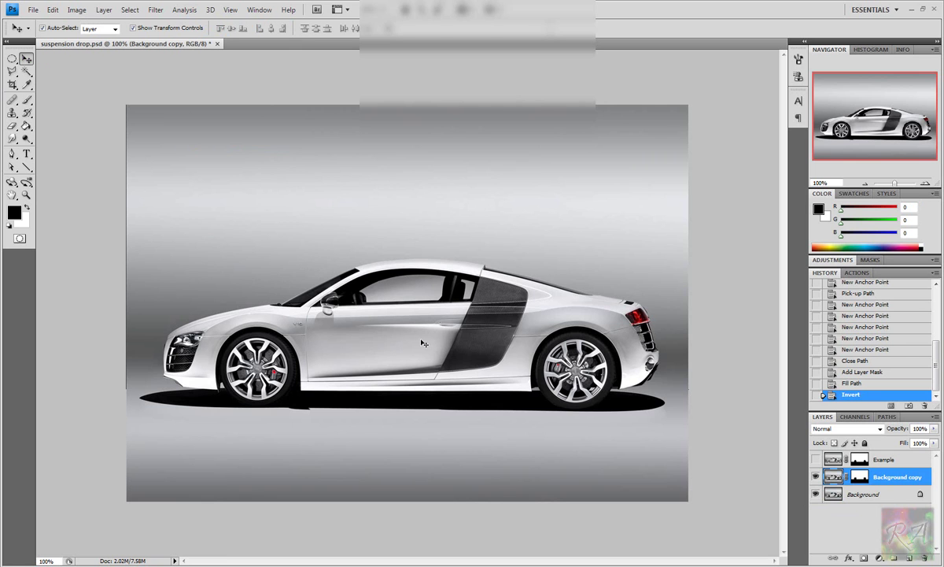
pyautogui.hotkey('shift', 'Down')
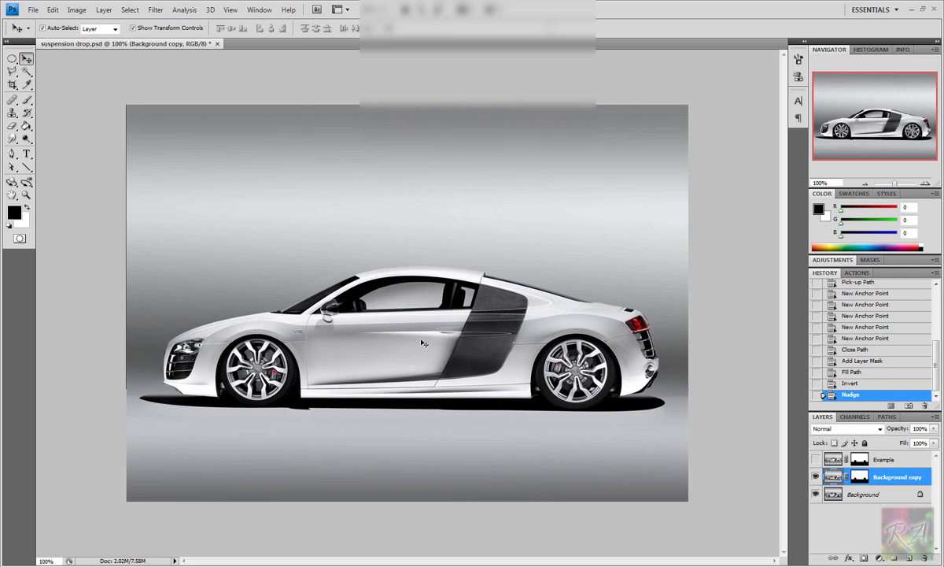
pyautogui.click(859, 476)
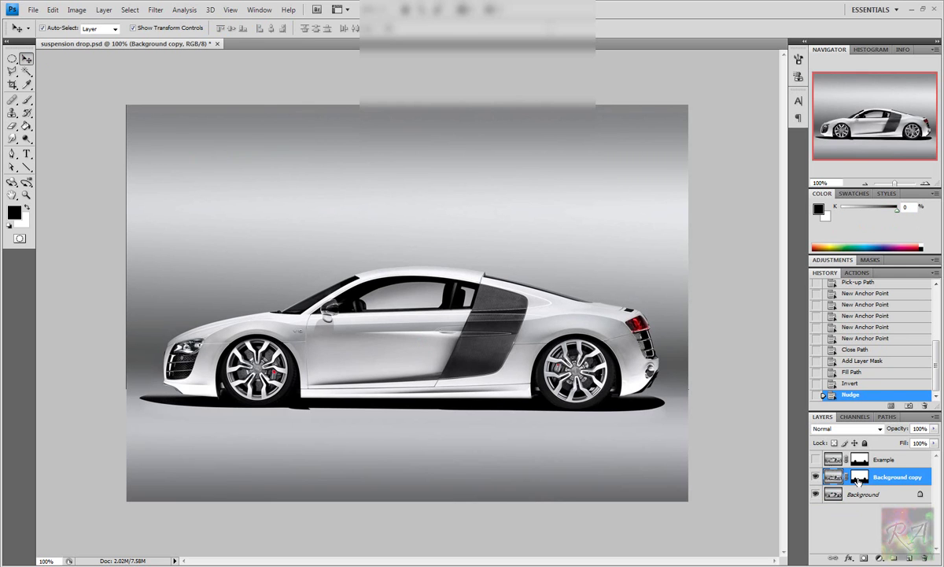
pyautogui.click(26, 100)
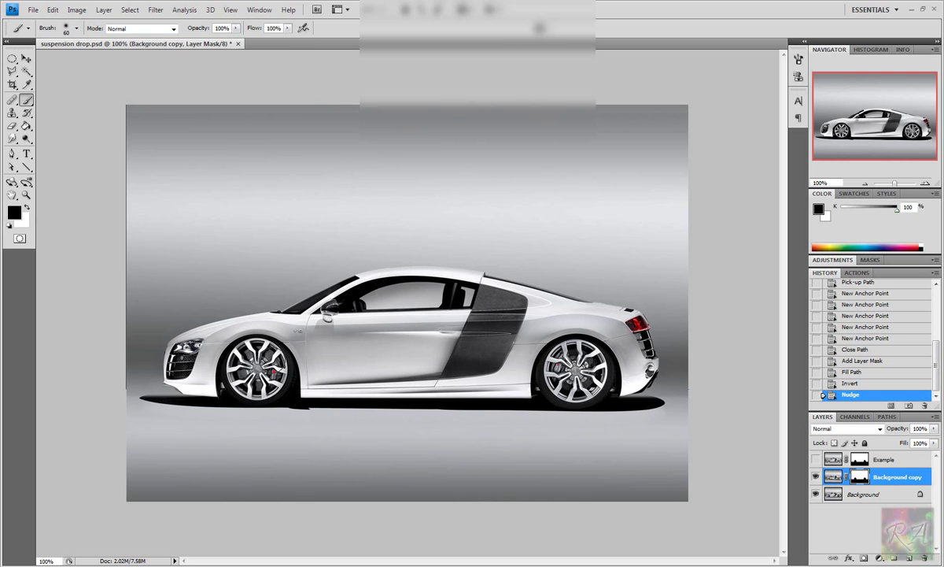
# Step: Brush the mask around the rear wheel, under the front bumper, and touch up the top corners
pyautogui.moveTo(248, 350)
pyautogui.mouseDown()
pyautogui.moveTo(578, 347)
pyautogui.moveTo(622, 398)
pyautogui.mouseUp()
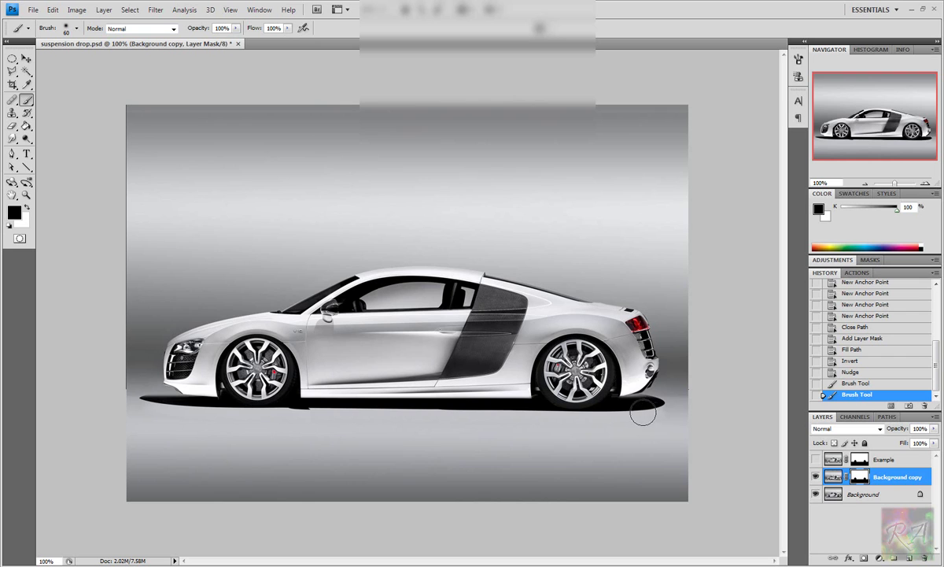
pyautogui.moveTo(634, 409); pyautogui.dragTo(597, 385)
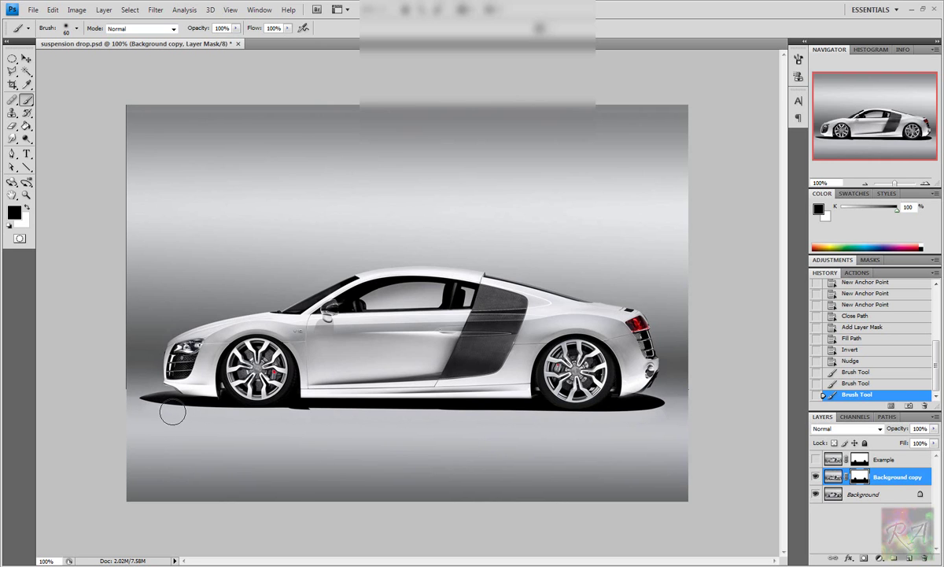
pyautogui.moveTo(154, 403); pyautogui.dragTo(154, 382)
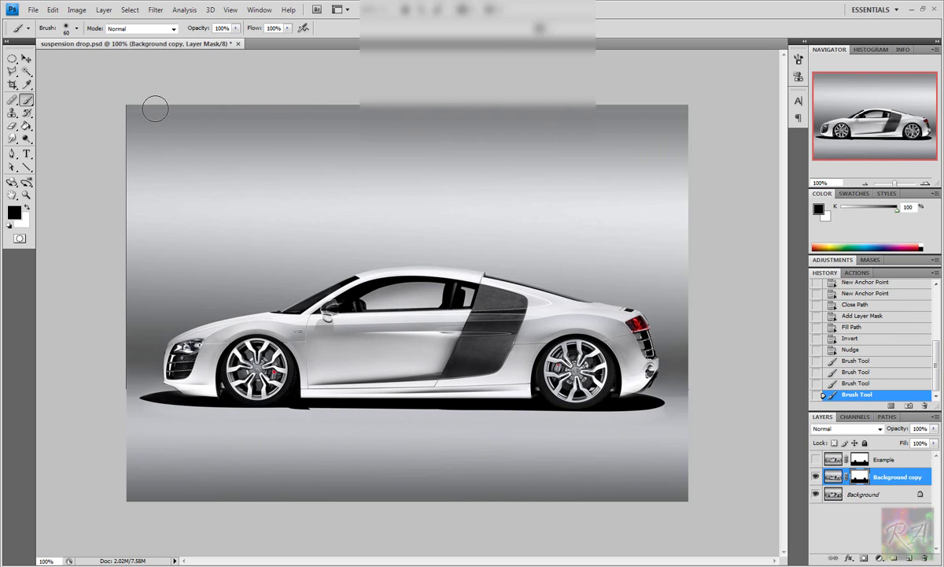
pyautogui.click(129, 106)
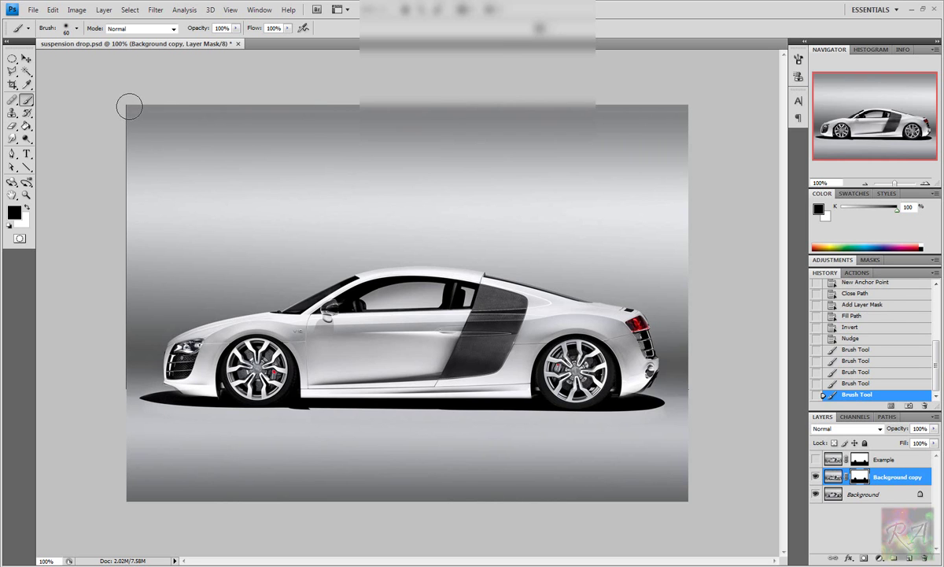
pyautogui.click(689, 107)
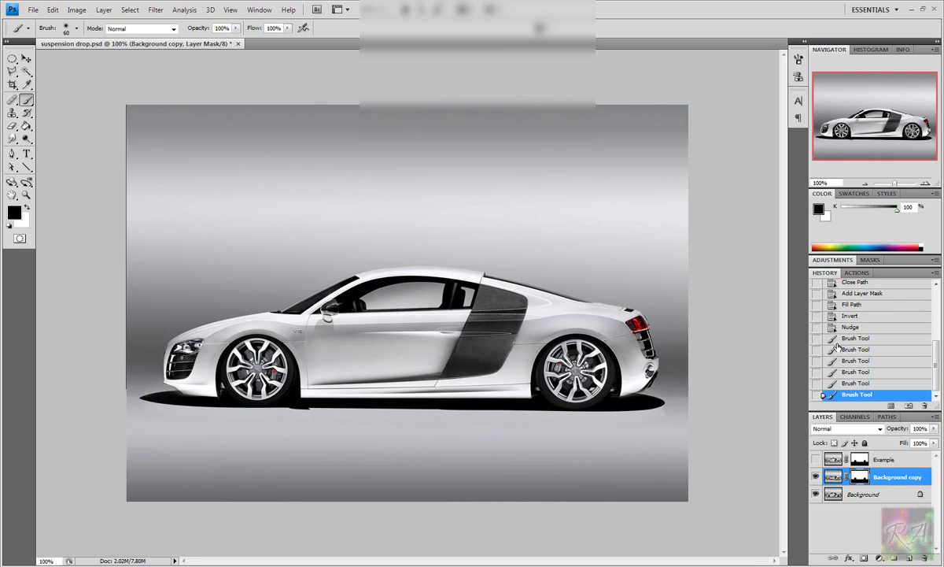